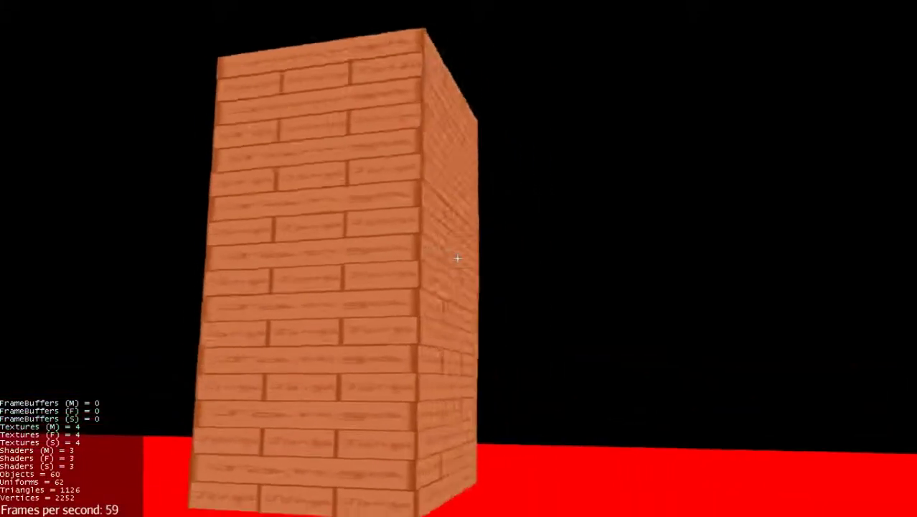
{"action": "key", "text": "w"}
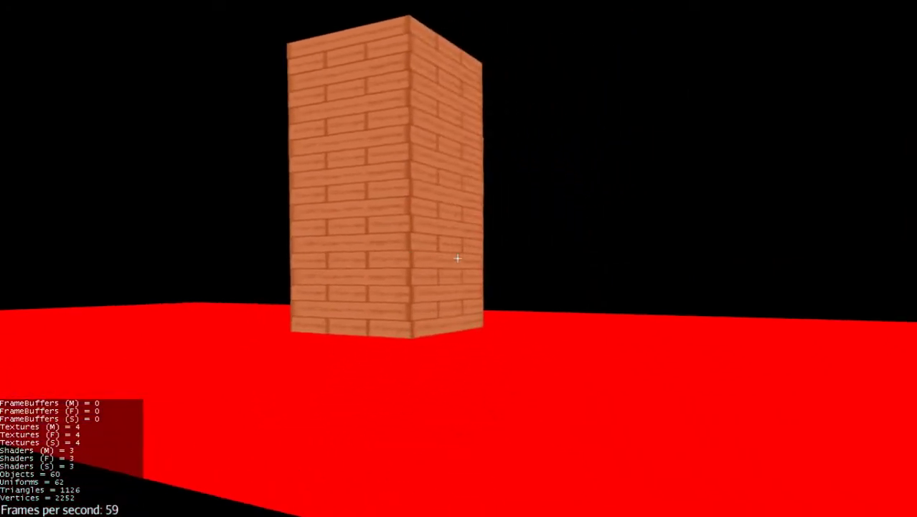
{"action": "key", "text": "w"}
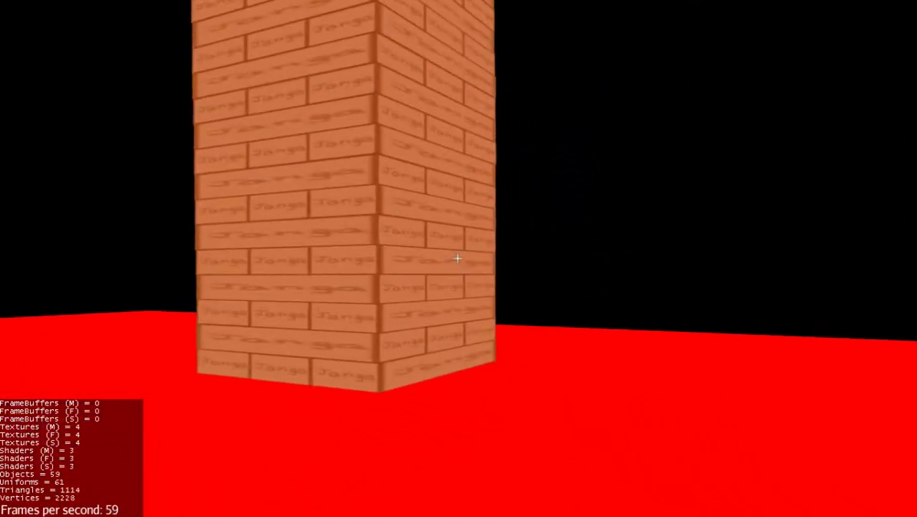
Step: Circle the Jenga tower from several angles, then approach its middle layers
{"action": "key", "text": "a"}
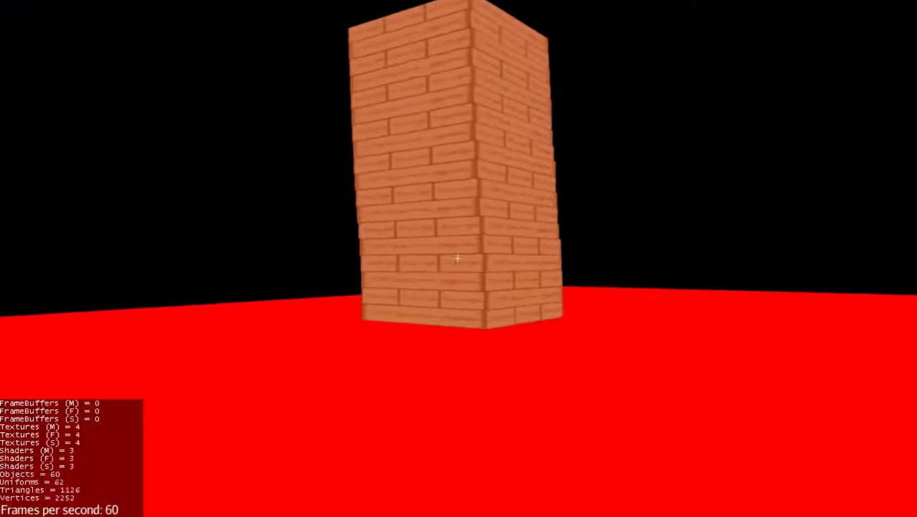
{"action": "key", "text": "w"}
{"action": "key", "text": "s"}
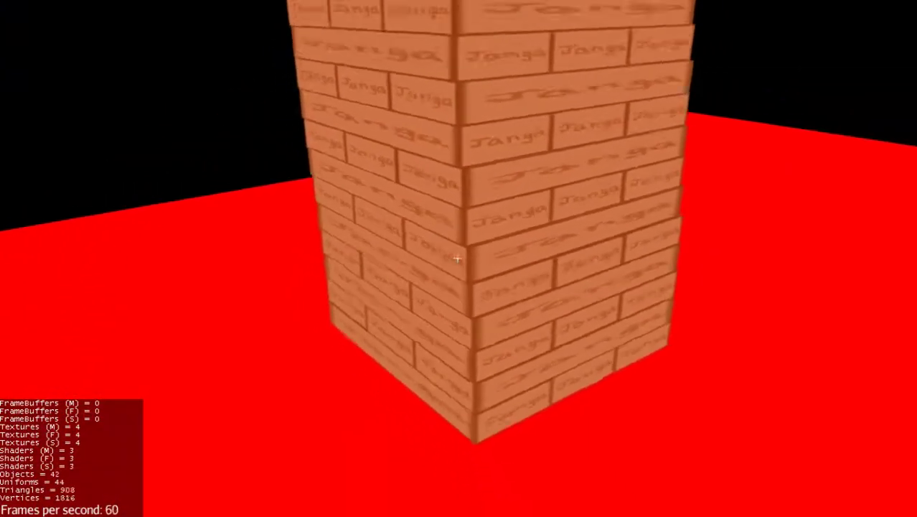
{"action": "key", "text": "a"}
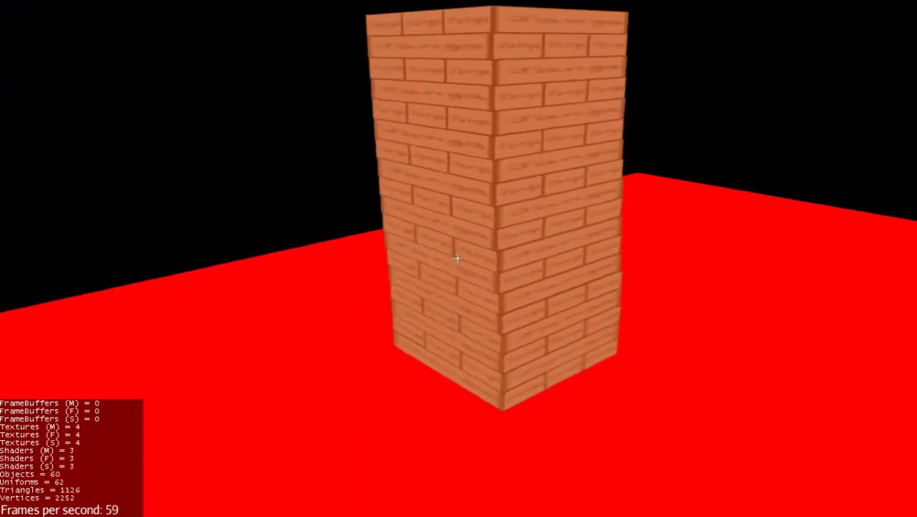
{"action": "key", "text": "a"}
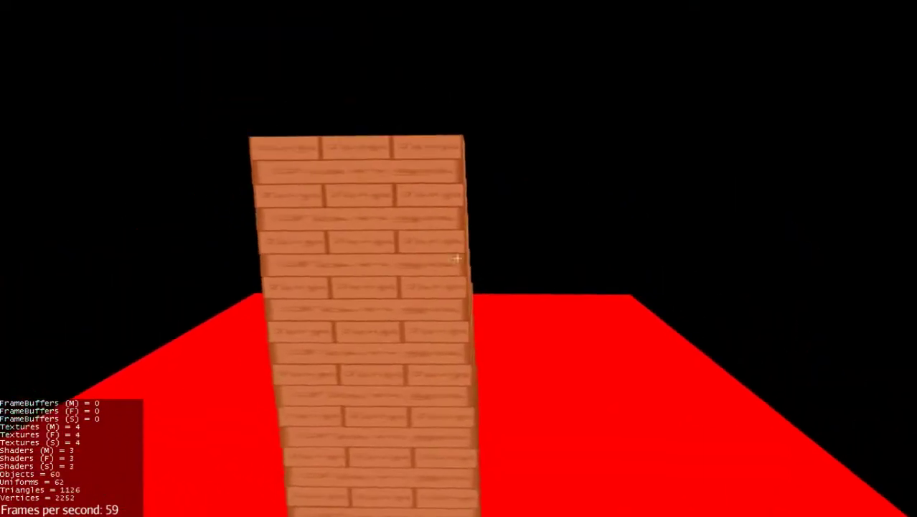
{"action": "key", "text": "s"}
{"action": "key", "text": "a"}
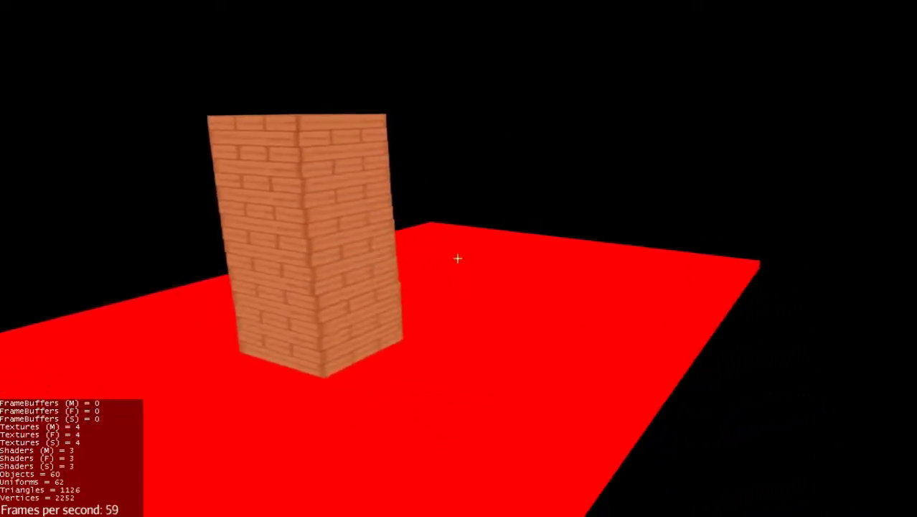
{"action": "key", "text": "d"}
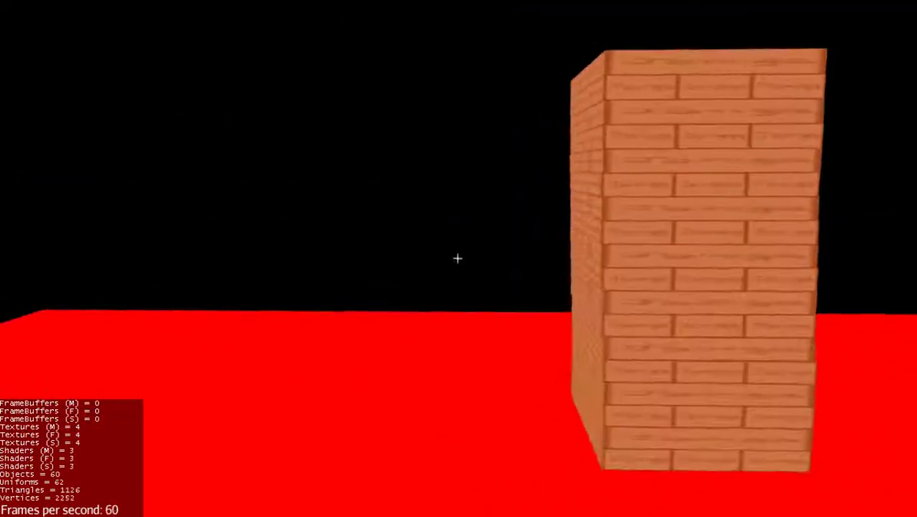
{"action": "key", "text": "w"}
Step: Shoot a block out of the tower's middle, then back away to view the gap
{"action": "left_click", "coordinate": [457, 259]}
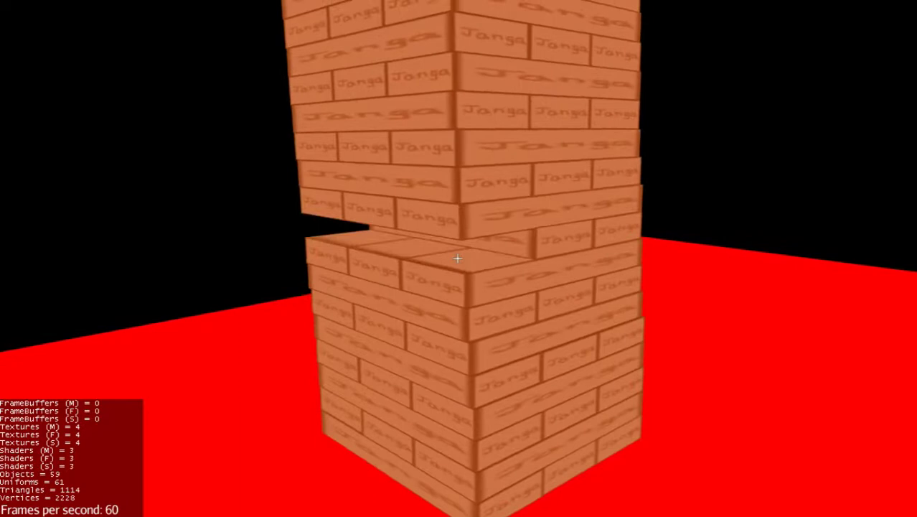
{"action": "key", "text": "w"}
{"action": "key", "text": "s"}
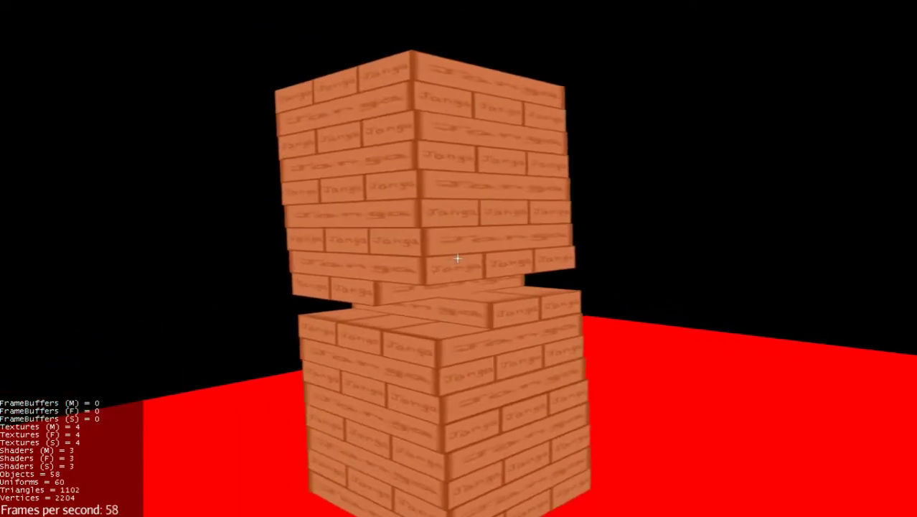
{"action": "key", "text": "d"}
Step: Shoot another block out and circle around as the tower topples onto the floor
{"action": "left_click", "coordinate": [457, 258]}
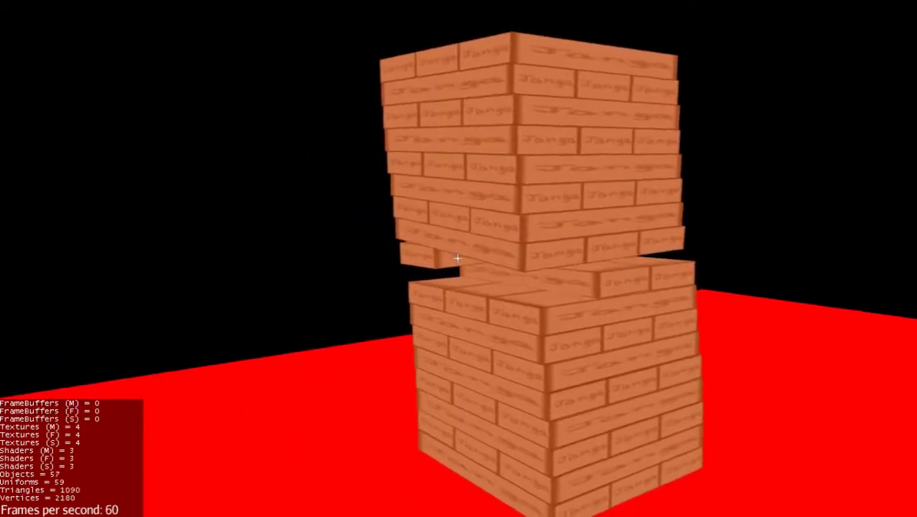
{"action": "key", "text": "a"}
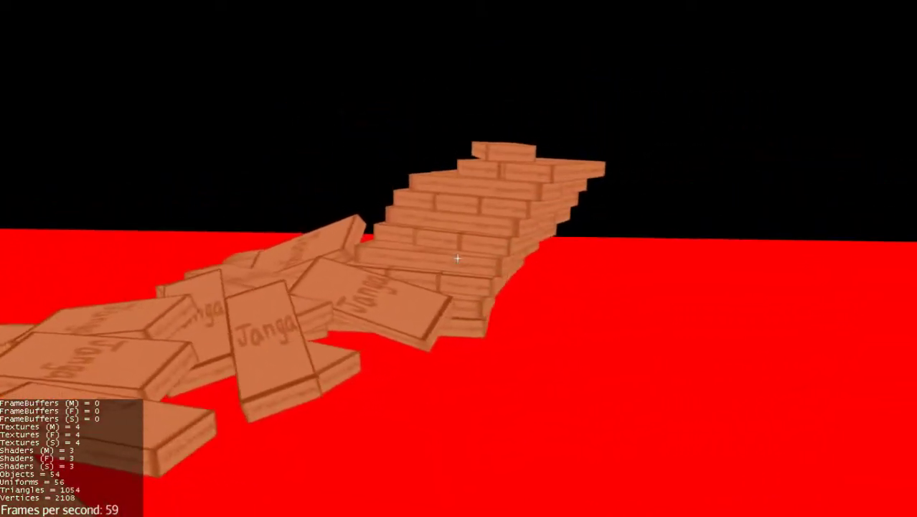
{"action": "key", "text": "d"}
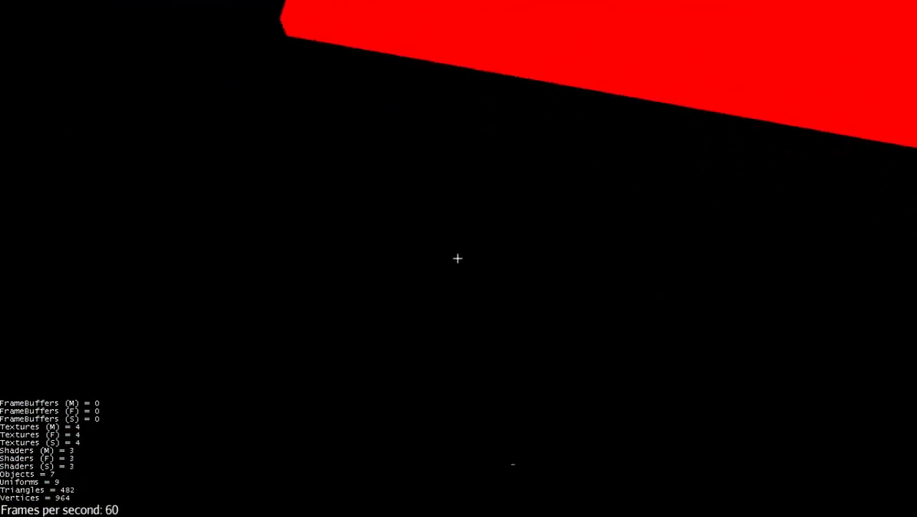
{"action": "left_click", "coordinate": [457, 258]}
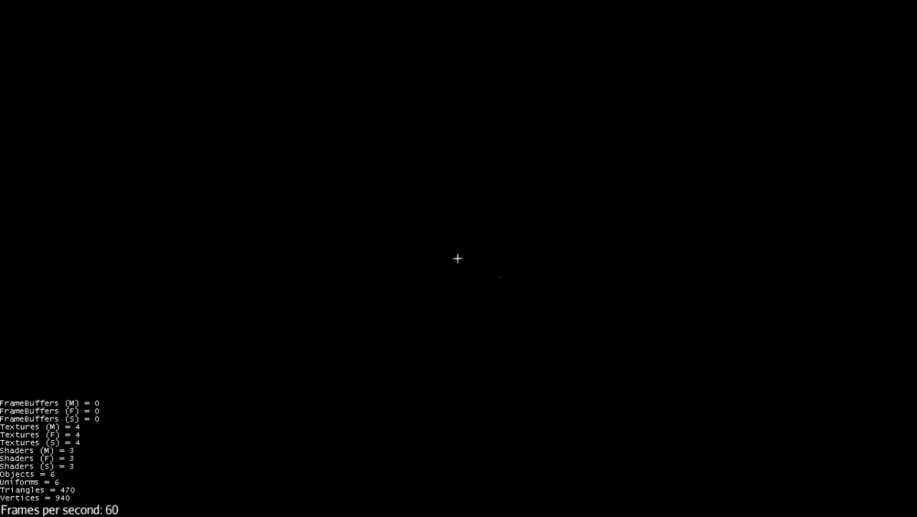